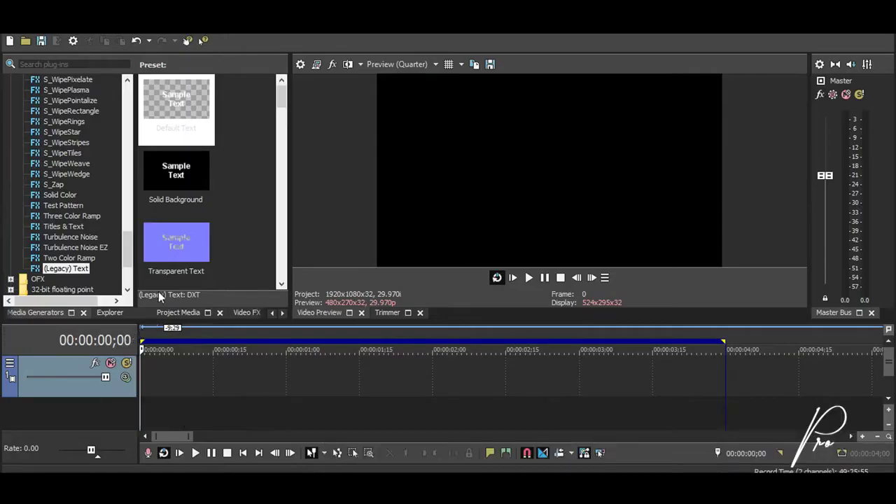
Step: Place the default (Legacy) Text preset on the video track and trim the event to end at 00:00:01;15
left_click_drag(172, 114, 147, 382)
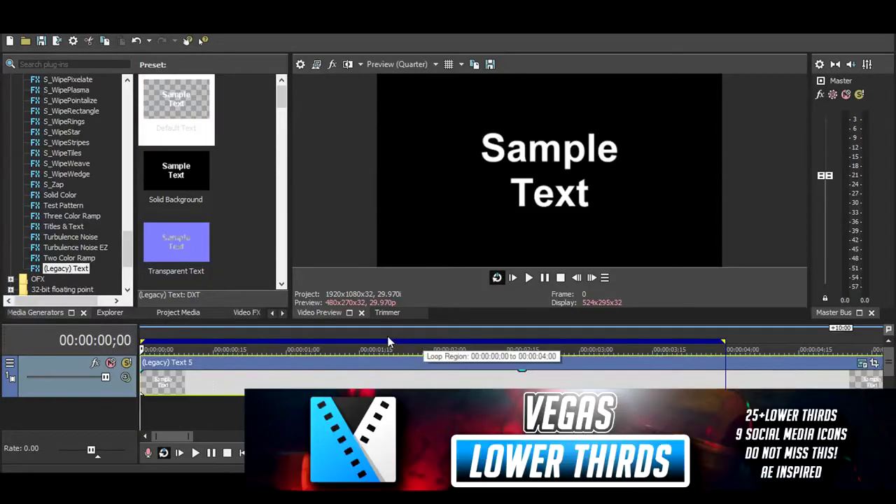
left_click(576, 277)
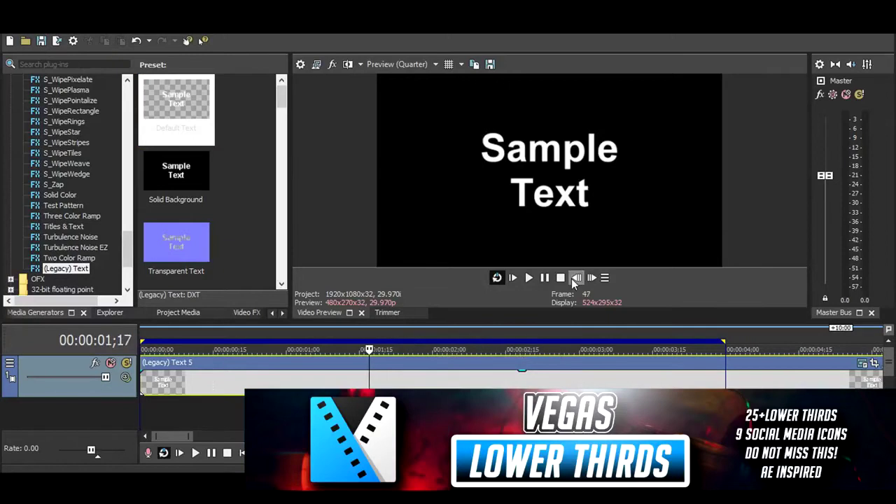
left_click(576, 278)
left_click(577, 277)
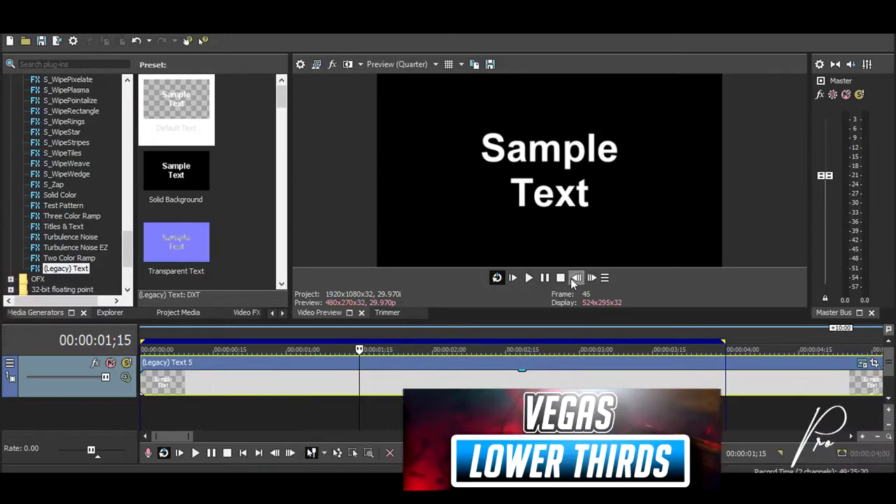
right_click(390, 394)
left_click(420, 282)
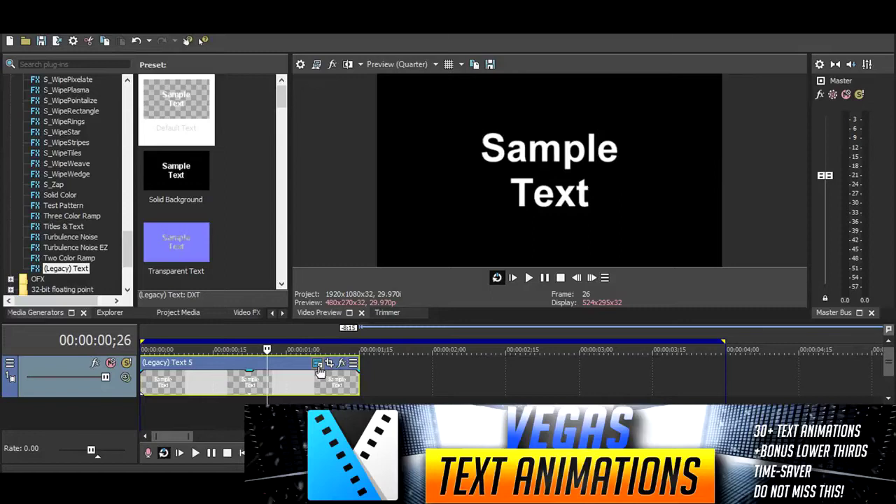
Step: Replace the sample text in the generated text event with "WANT THIS?" and set its font to BankGothic Md BT
left_click(318, 366)
left_click_drag(260, 157, 216, 80)
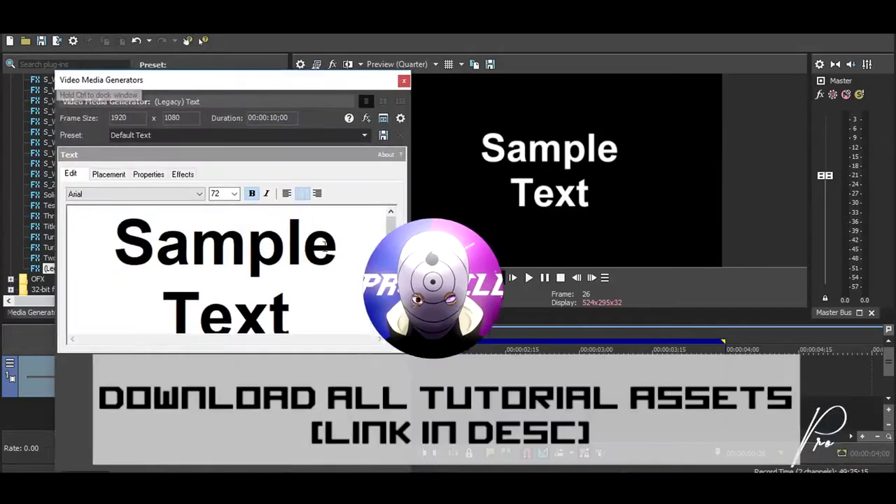
left_click_drag(294, 315, 67, 161)
type("WANT THIS?")
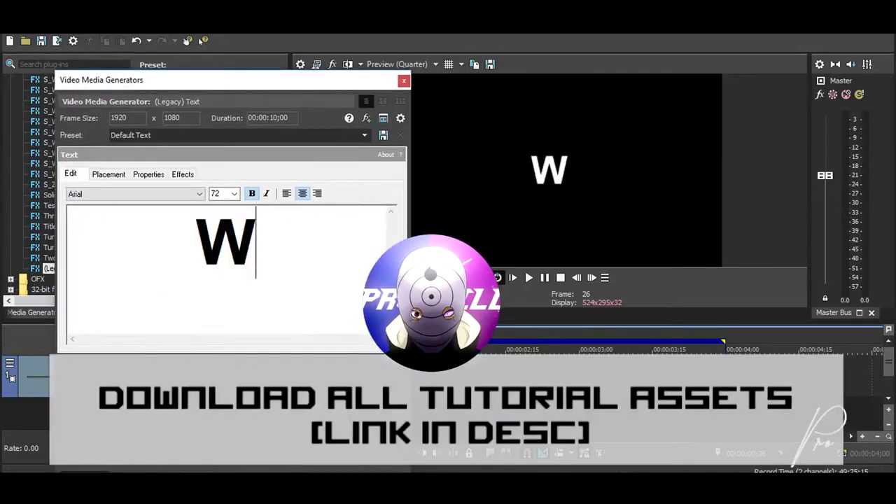
left_click(108, 196)
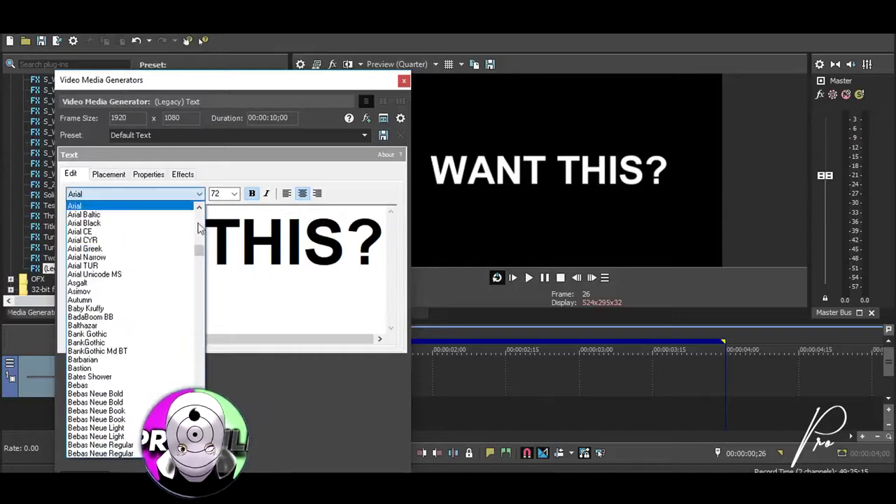
left_click(143, 351)
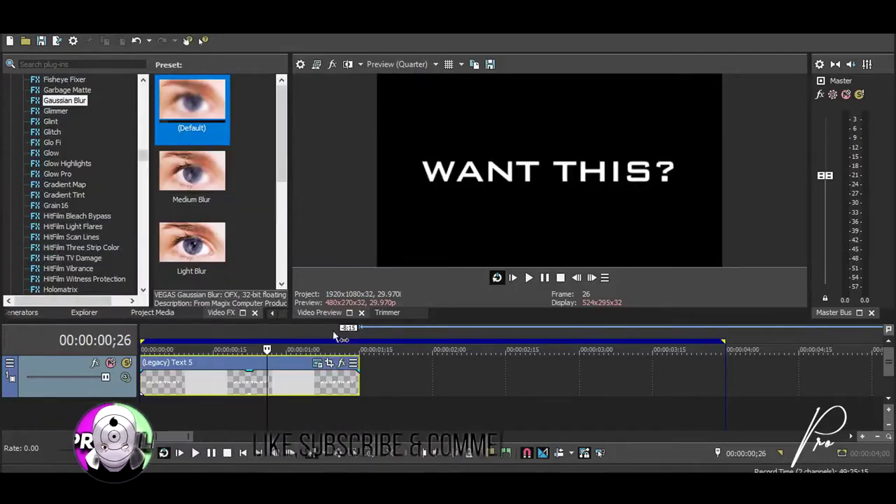
Step: At the text event's start, shrink the Pan/Crop frame to about 345.5 wide and set that keyframe to Fast
left_click_drag(192, 105, 316, 347)
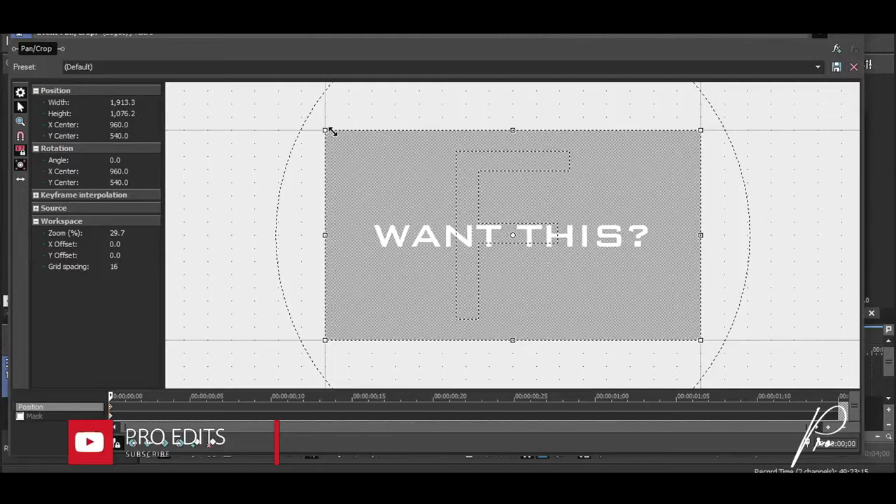
left_click_drag(332, 132, 382, 215)
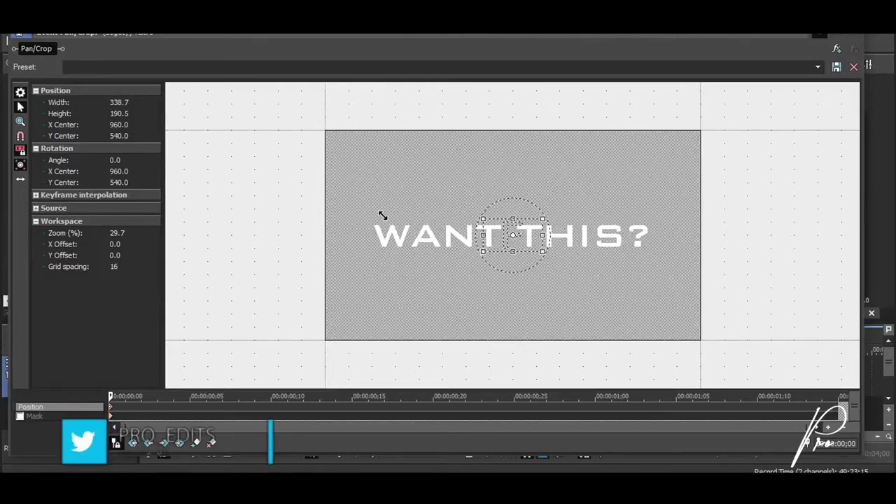
right_click(110, 415)
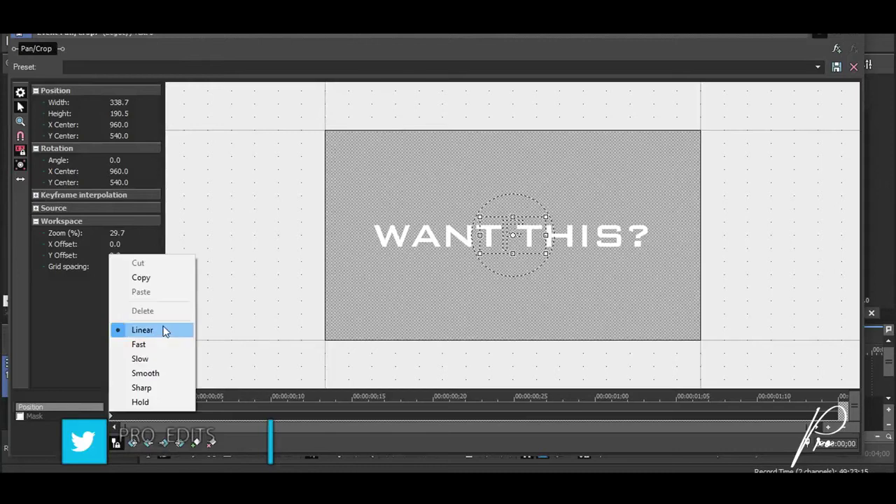
left_click(140, 345)
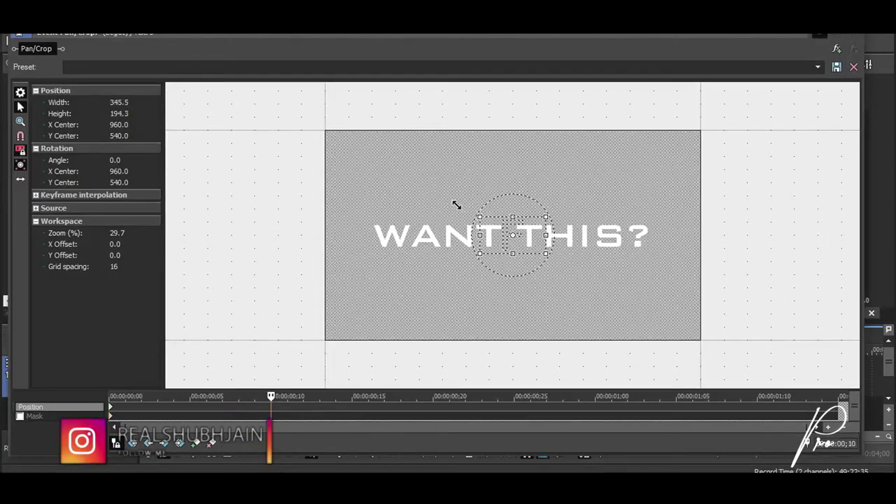
Step: At 00:00:00;10, enlarge the Pan/Crop frame to about 1,962.7 by 1,104 and set that position keyframe to Fast
left_click_drag(456, 204, 305, 119)
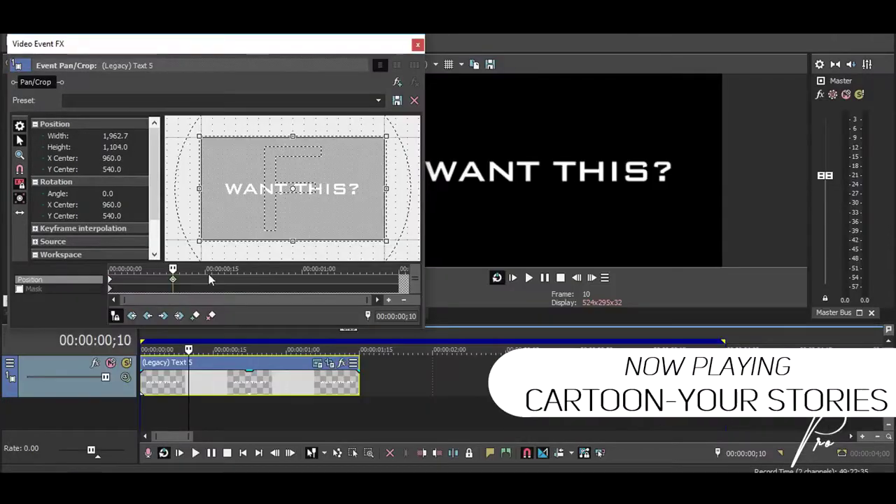
right_click(196, 278)
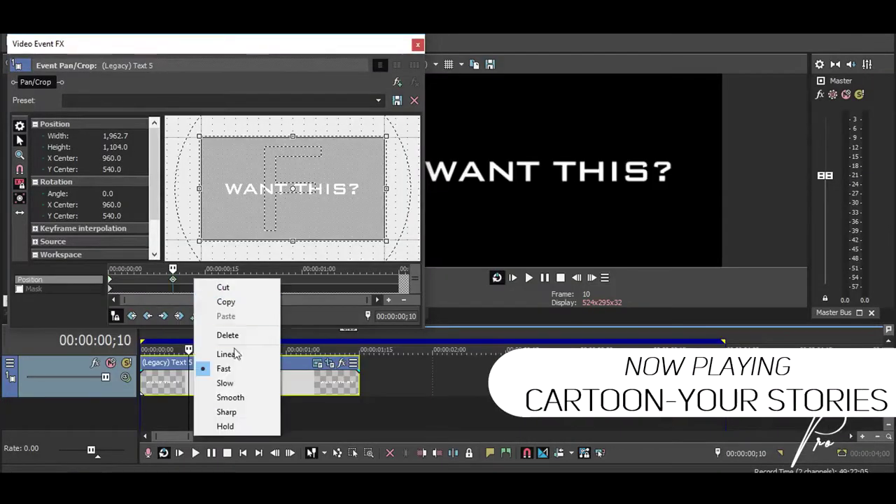
left_click(235, 368)
Step: Set the position keyframe at the event's end, 00:00:01;15, to Fast interpolation
left_click(403, 283)
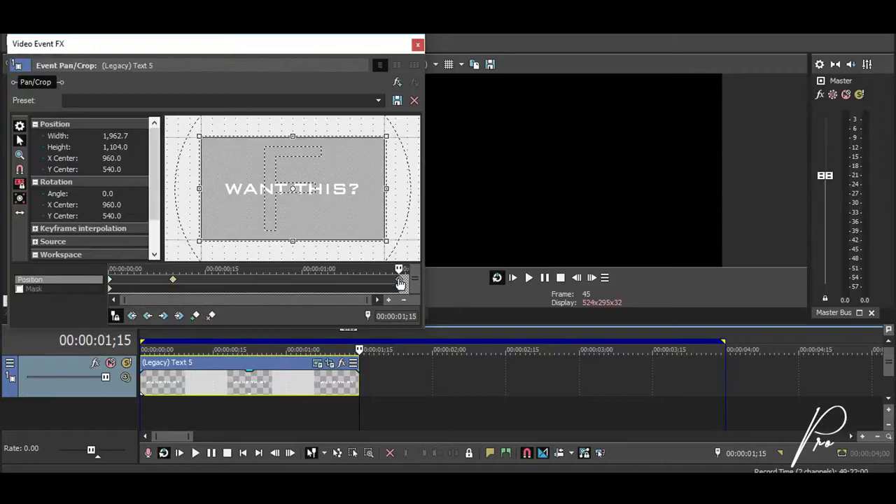
right_click(401, 280)
left_click(436, 372)
Step: Create a position keyframe at 00:00:01;05 and enlarge its Pan/Crop frame to about 2,134.6 by 1,200.7
left_click(334, 279)
left_click(196, 316)
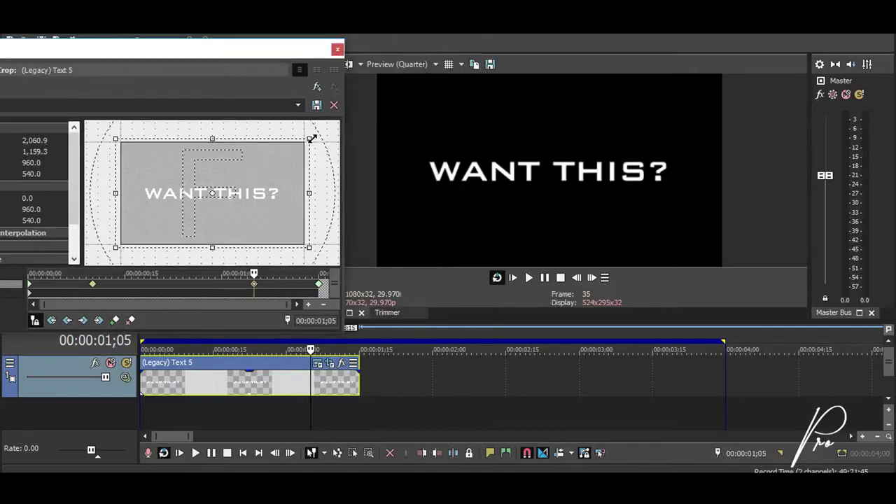
left_click_drag(312, 138, 318, 135)
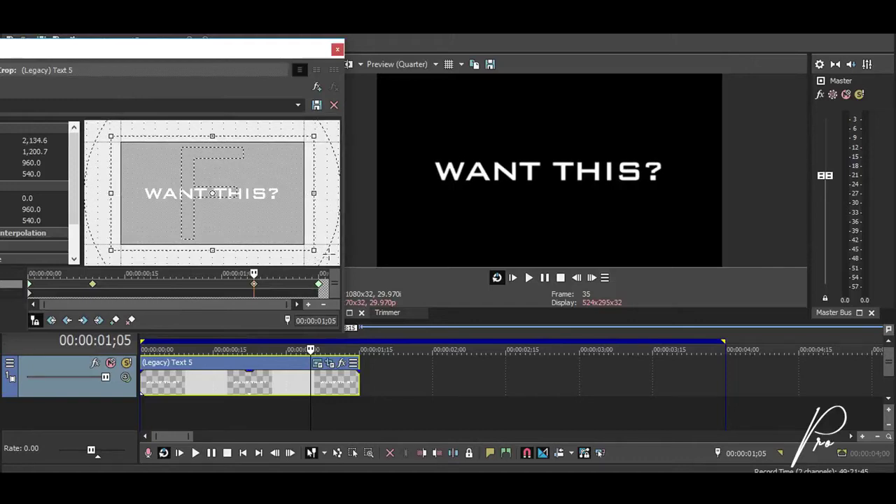
Step: At the final position keyframe, 00:00:01;15, enlarge the Pan/Crop frame to about 2,819.9 by 1,586.2
key("End")
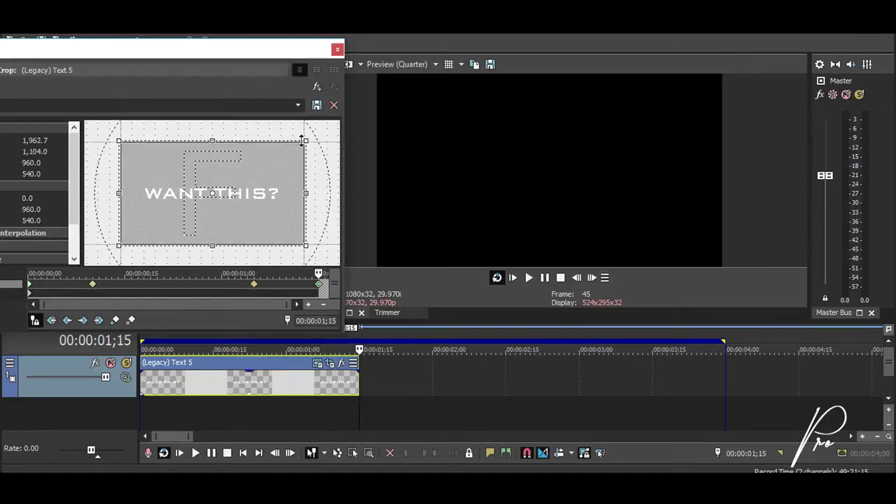
left_click_drag(318, 141, 405, 119)
scroll(288, 155, "up", 1)
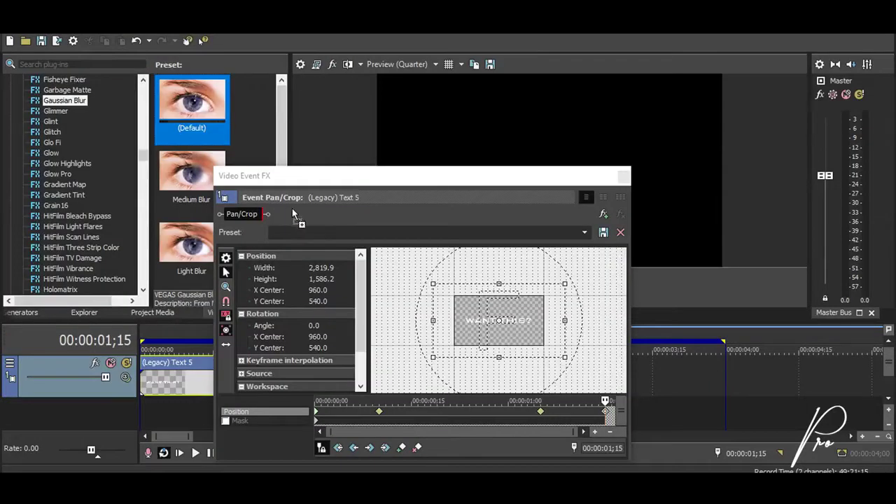
Step: Add the Gaussian Blur effect to the text event's effect chain and apply its Soften preset
left_click_drag(293, 213, 294, 215)
left_click(585, 234)
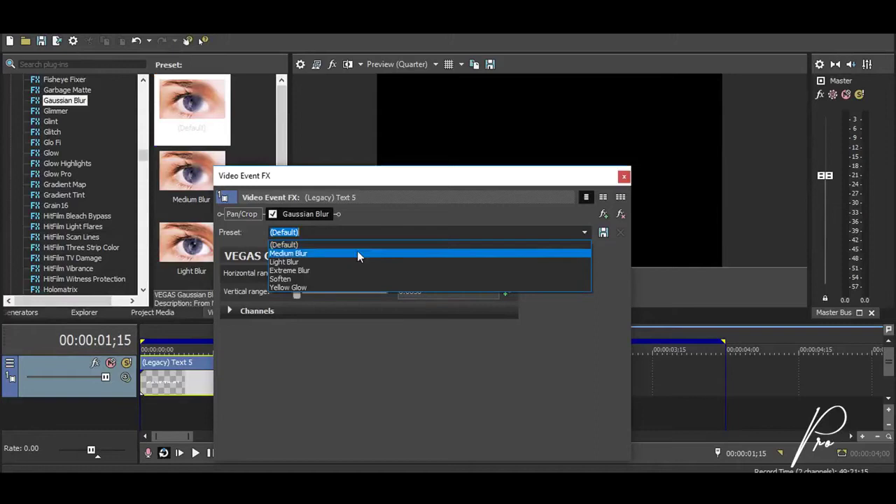
left_click(280, 279)
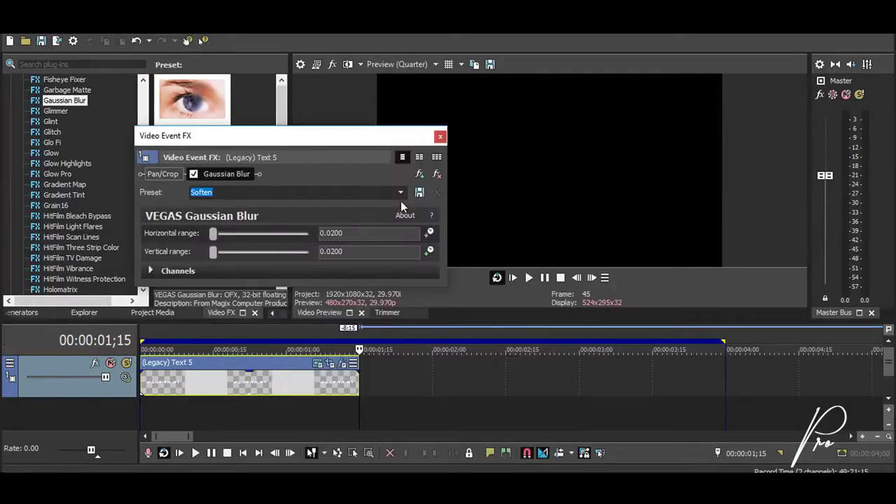
Step: Animate the blur's horizontal and vertical range and set both starting keyframes to Fast Fade
left_click(430, 233)
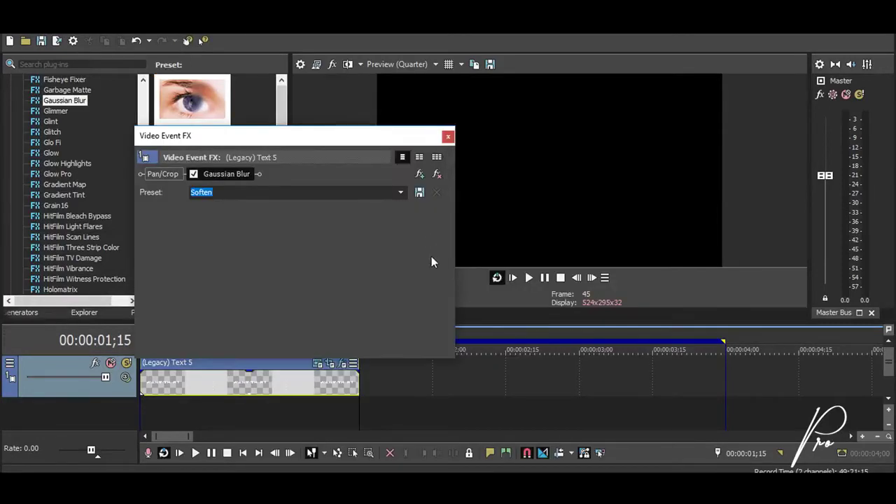
left_click(93, 308)
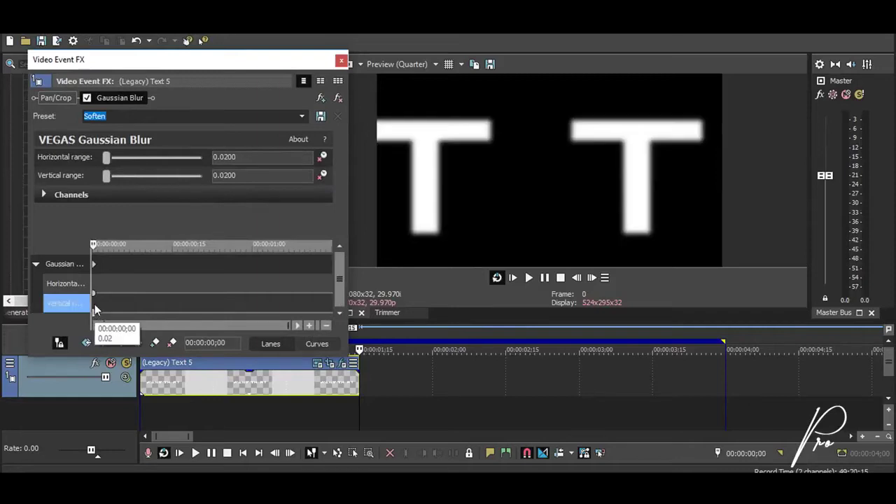
left_click(130, 207)
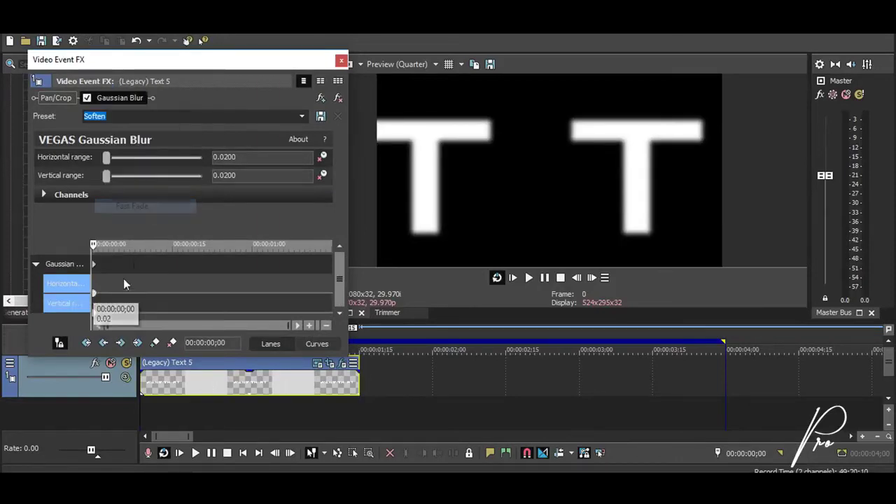
Step: At 00:00:00;10, set the Gaussian Blur's horizontal and vertical range to 0
left_click(124, 258)
key("space")
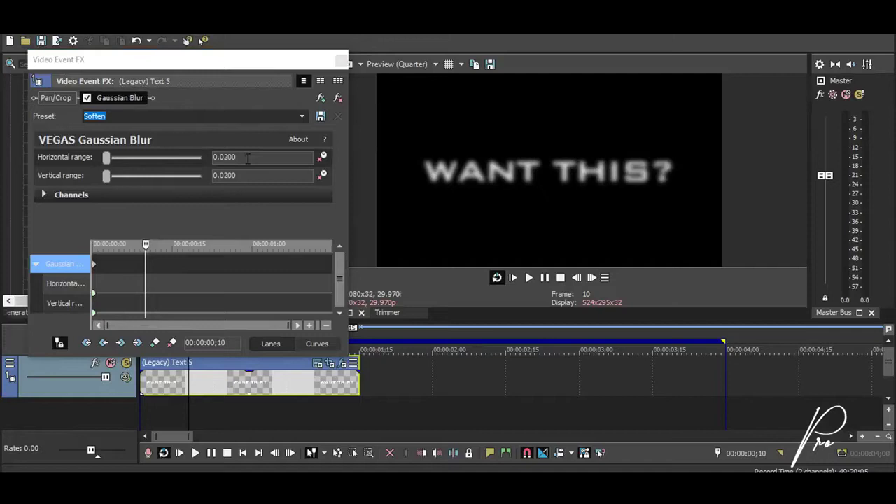
left_click(247, 158)
double_click(253, 178)
type("0")
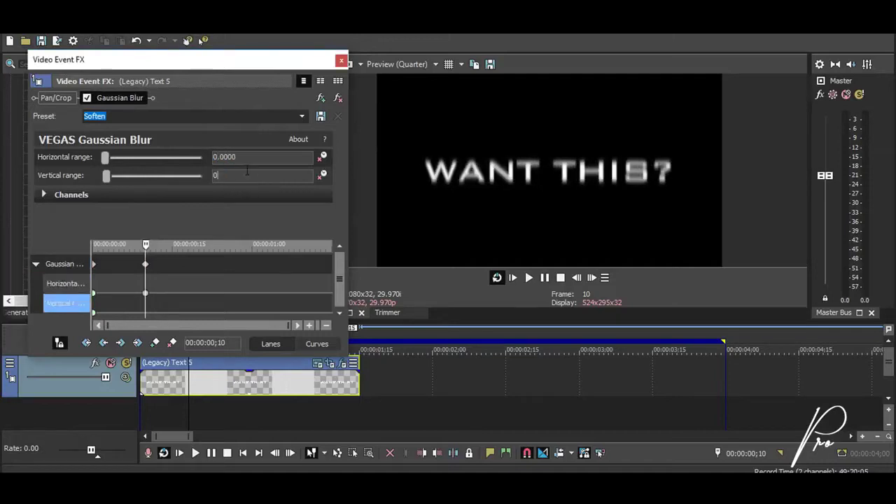
left_click(255, 158)
Step: Set both blur range keyframes at 00:00:00;10 to Slow Fade
left_click(145, 313, "ctrl")
right_click(145, 312)
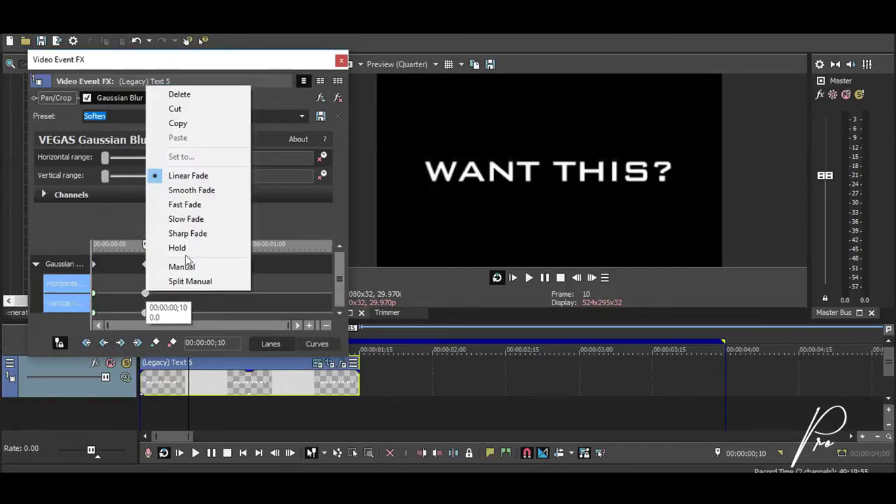
left_click(185, 219)
Step: Create horizontal and vertical blur keyframes at 00:00:01;05 and set both to Fast Fade
left_click(279, 265)
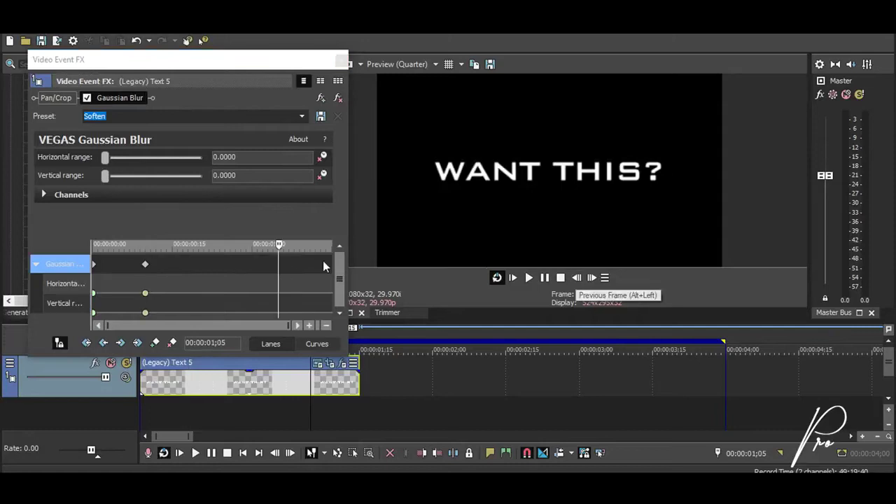
left_click(159, 343)
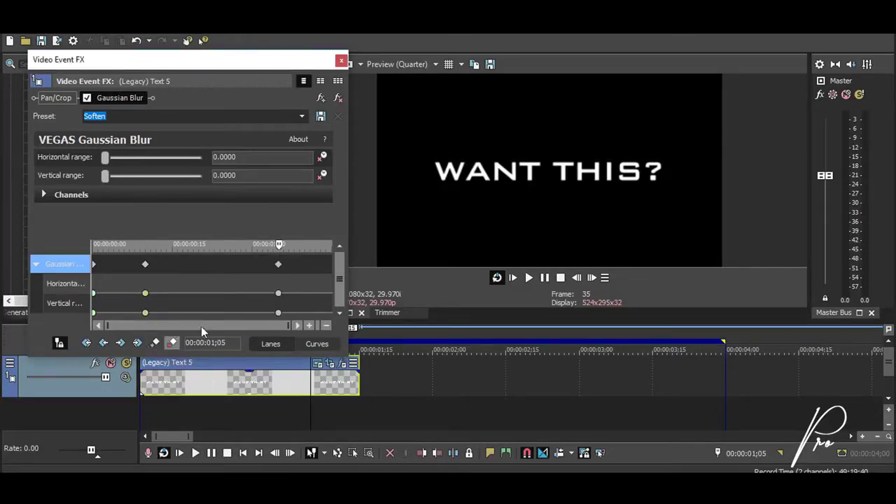
left_click(279, 312)
left_click(278, 292, "ctrl")
right_click(278, 294)
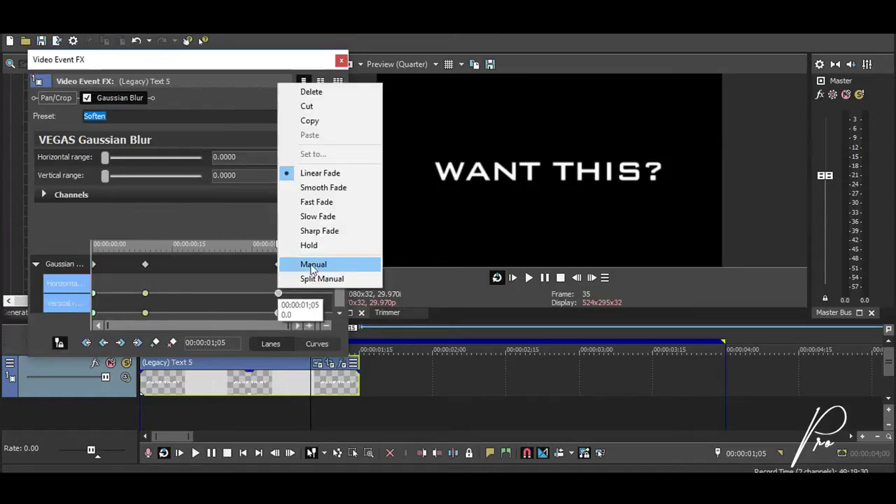
left_click(310, 201)
Step: Create a Gaussian Blur keyframe at 00:00:01;15 and paste the starting blur keyframe onto it
left_click(95, 267)
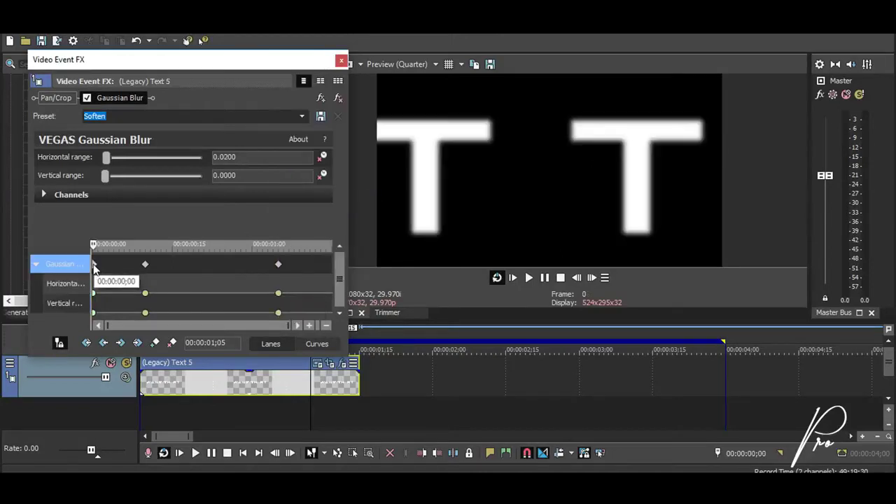
left_click(326, 268)
left_click_drag(326, 268, 345, 271)
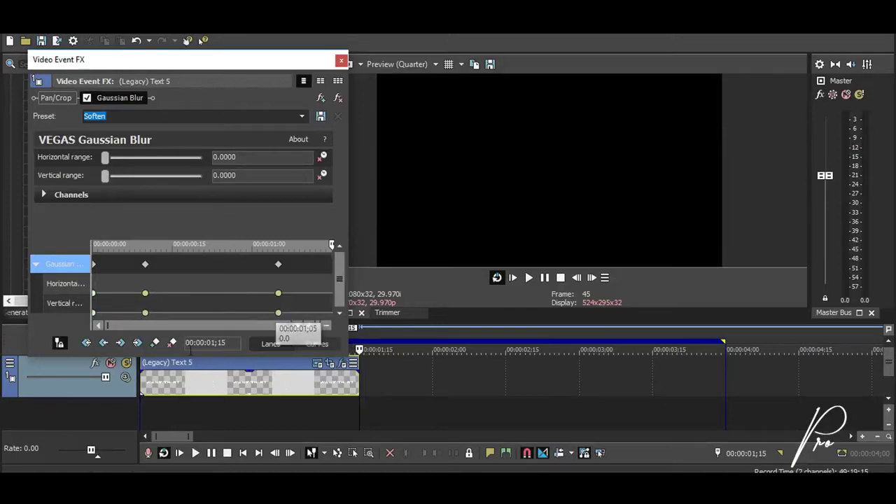
left_click(156, 343)
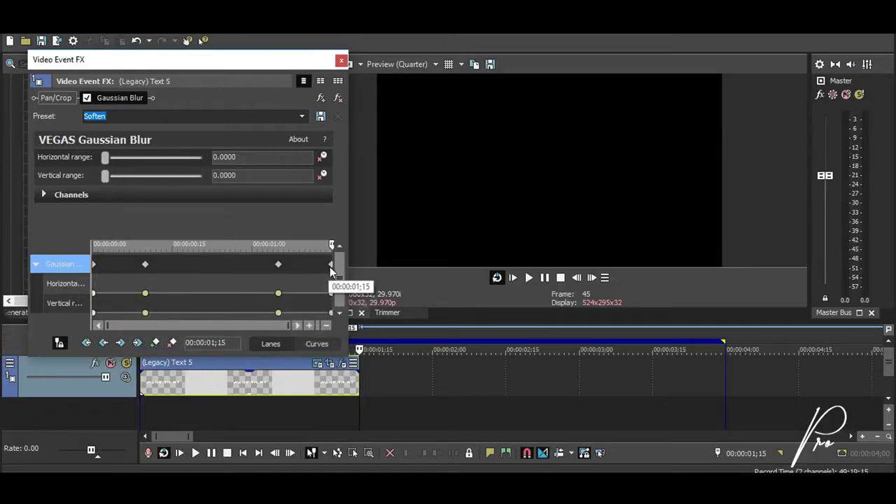
right_click(332, 264)
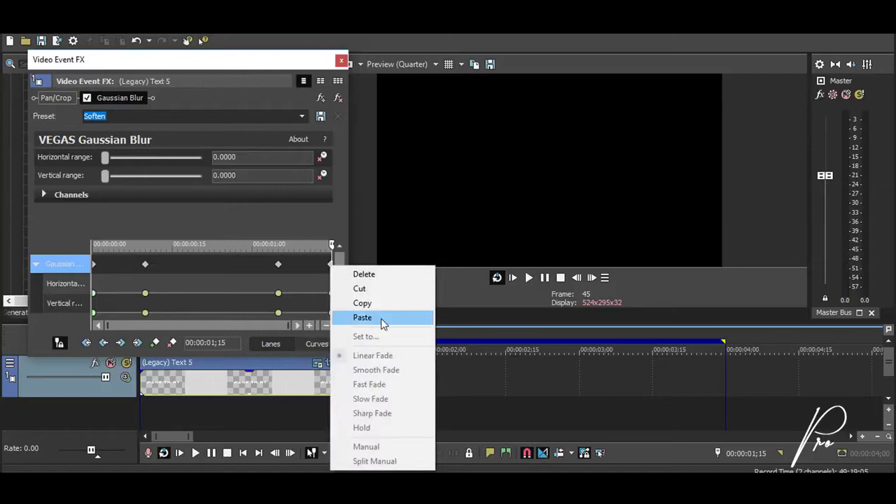
left_click(381, 320)
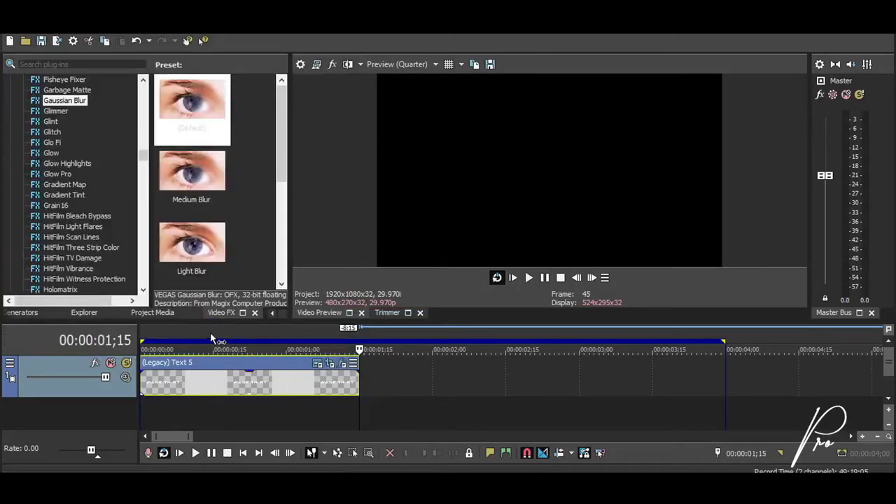
Step: Insert a video track above the text and place Flash Animation 2.mp4 on it at 00:00:00;14, keeping the current project video settings
left_click(210, 332)
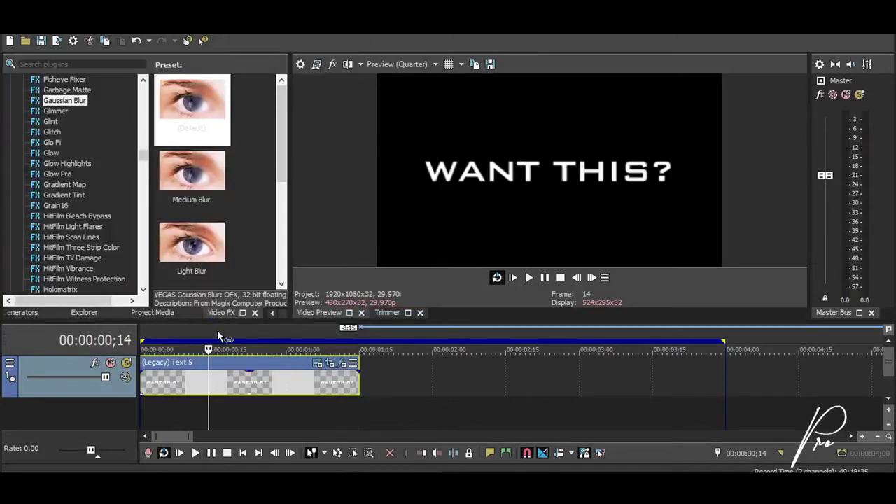
right_click(96, 394)
left_click(168, 215)
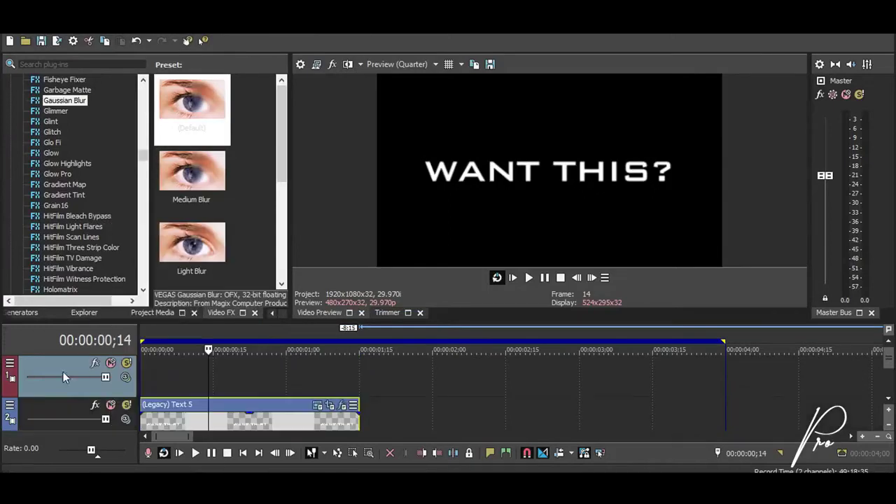
left_click(272, 313)
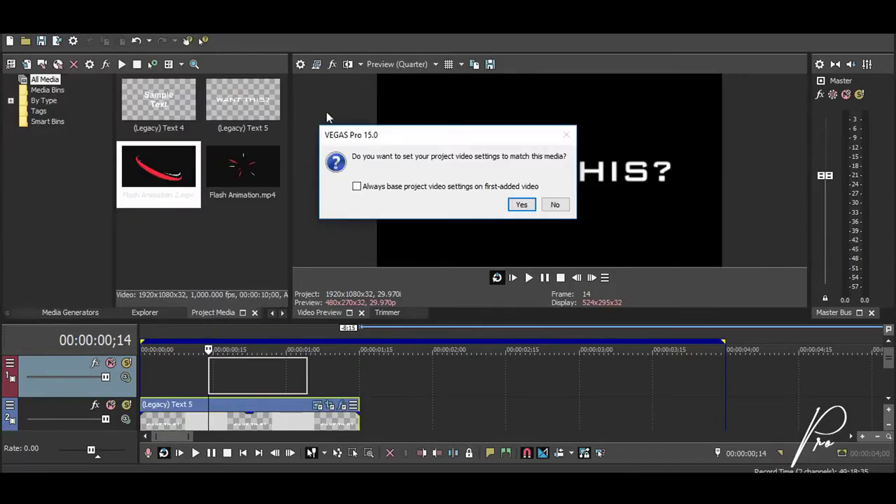
left_click(558, 209)
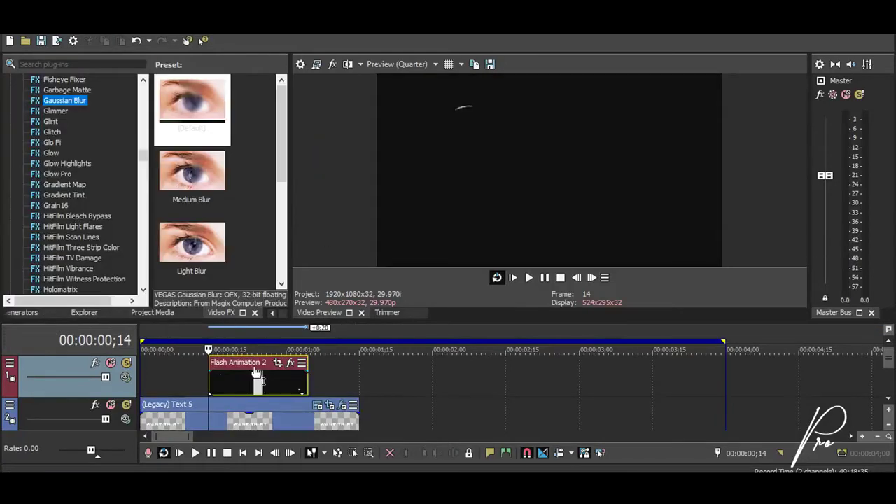
Step: Move the cursor to 00:00:00;23 and set the Flash Animation 2 event's resample switch to Force Resample
left_click(252, 375)
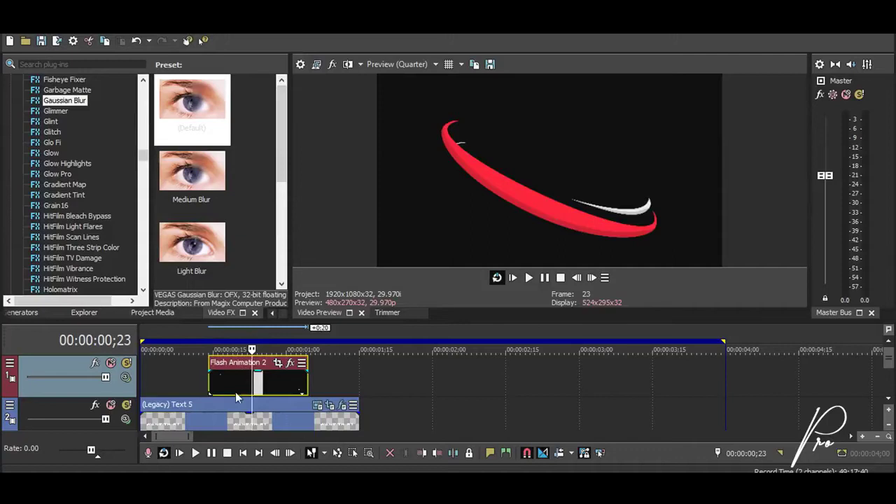
right_click(236, 392)
mouse_move(282, 361)
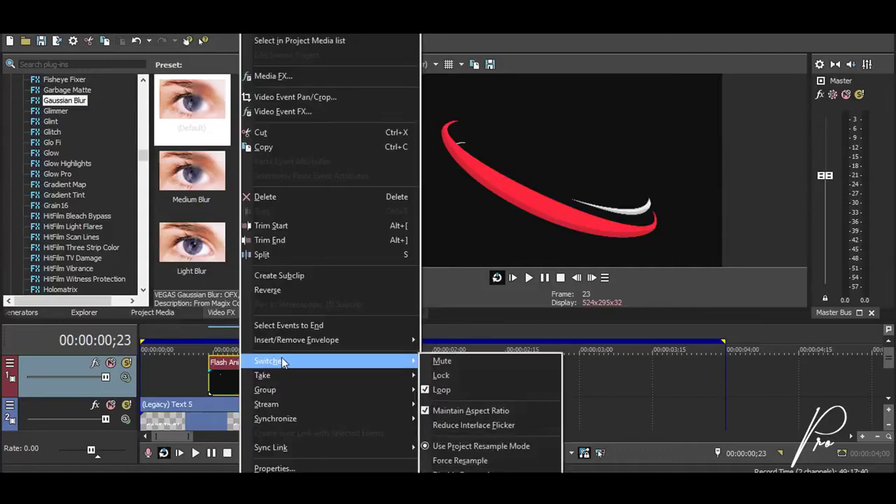
left_click(460, 460)
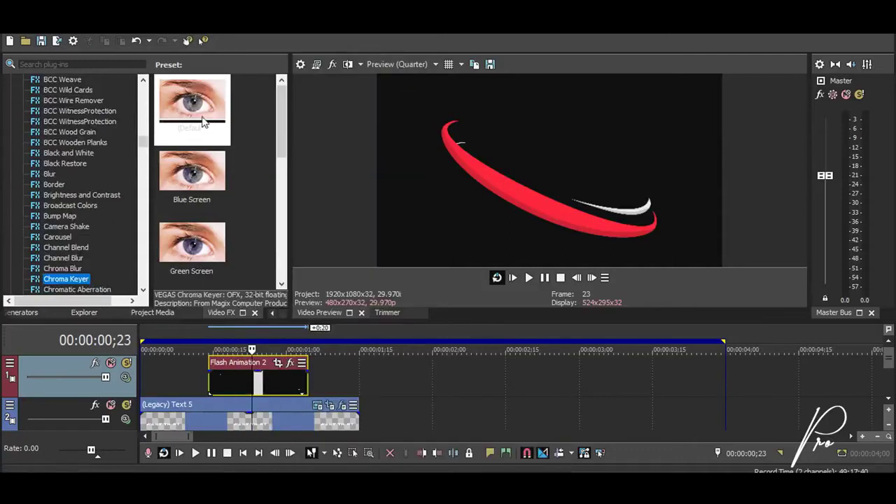
Step: Apply the default Chroma Keyer to the Flash Animation 2 event and sample its dark background as the key colour
left_click_drag(192, 105, 276, 394)
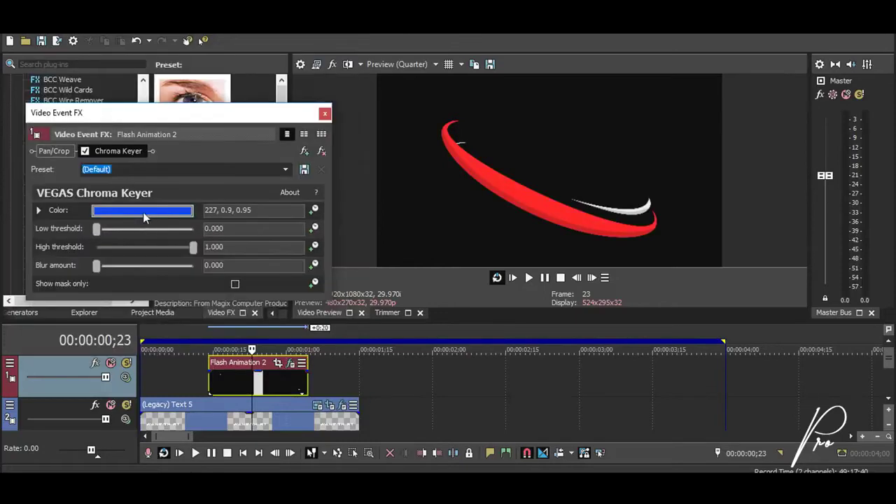
left_click(141, 210)
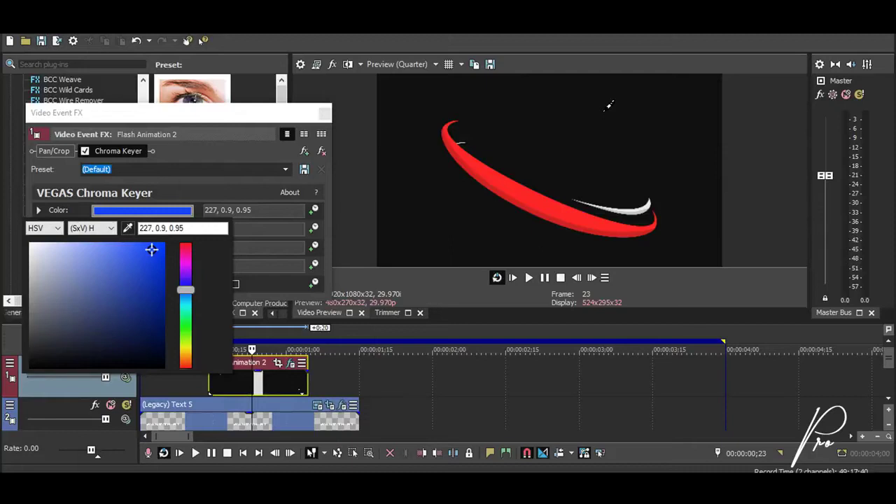
left_click(607, 109)
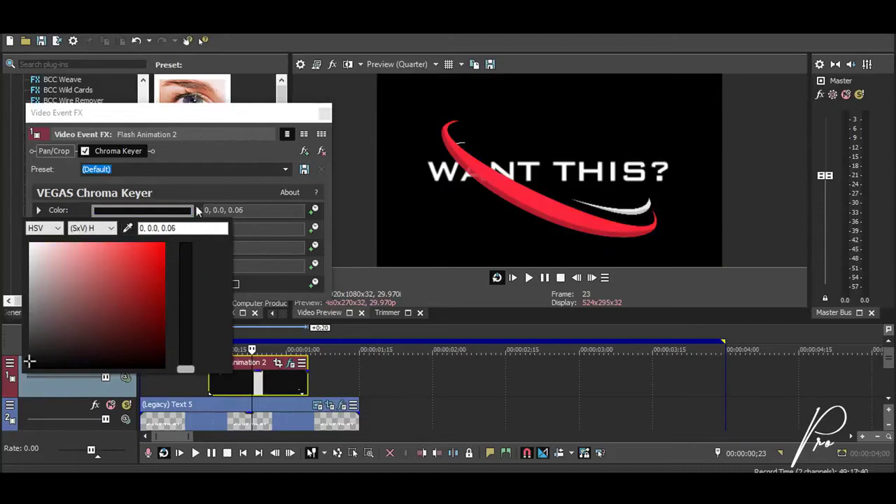
left_click(438, 371)
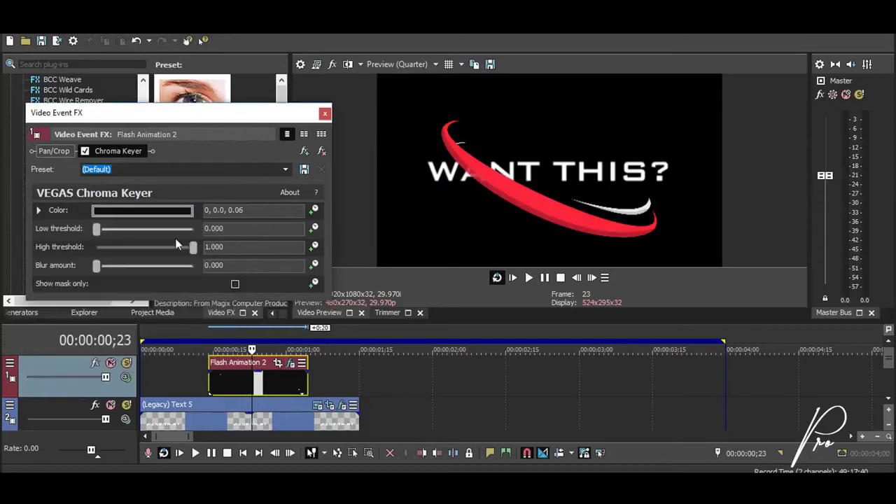
Step: Using the mask view, set the Chroma Keyer's low threshold to 0.238 and lower its high threshold
left_click(234, 284)
left_click_drag(516, 323, 512, 392)
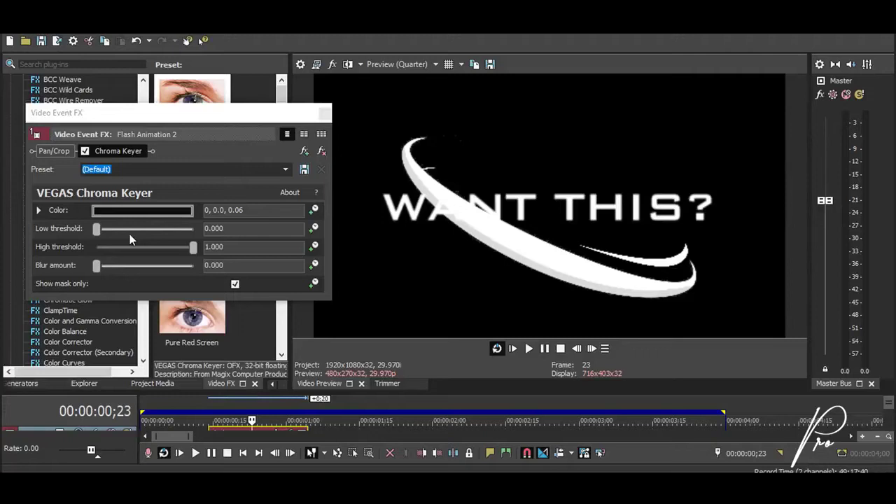
left_click_drag(99, 231, 120, 235)
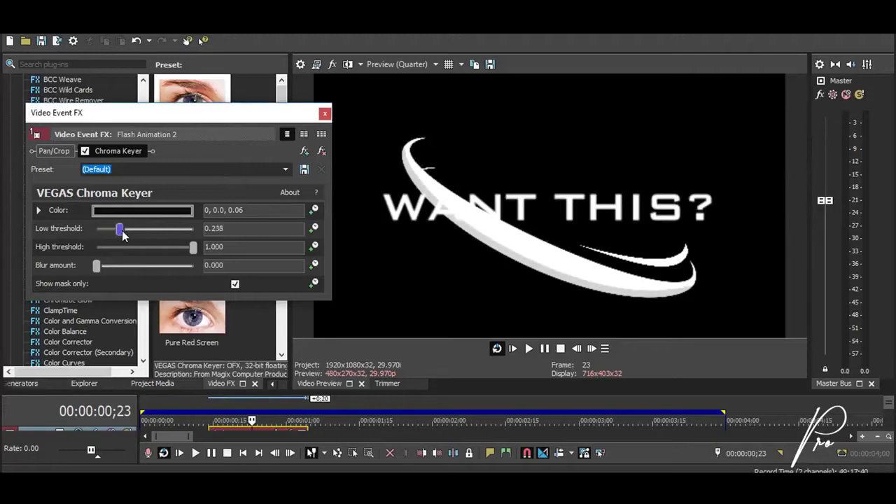
left_click_drag(192, 247, 172, 247)
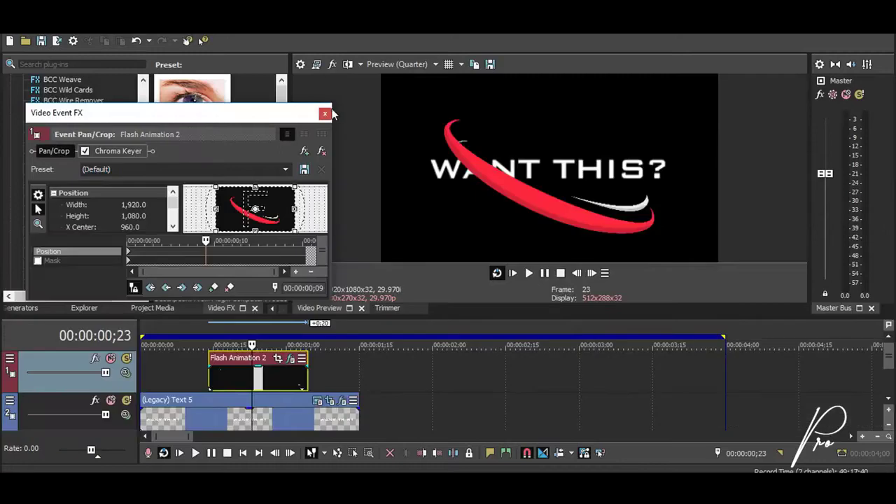
left_click(328, 113)
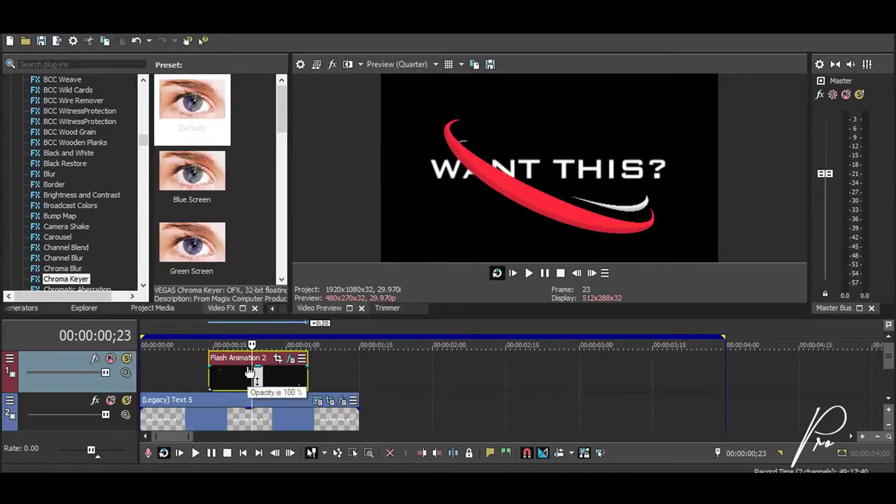
Step: Shrink the Flash Animation 2 picture with Pan/Crop, time-compress the event by 3 frames and check the result against the text
left_click(277, 358)
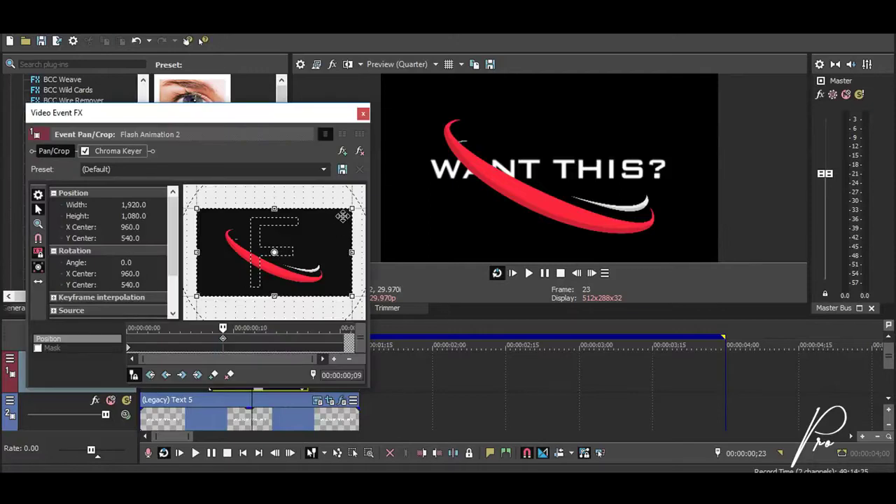
left_click_drag(359, 207, 427, 193)
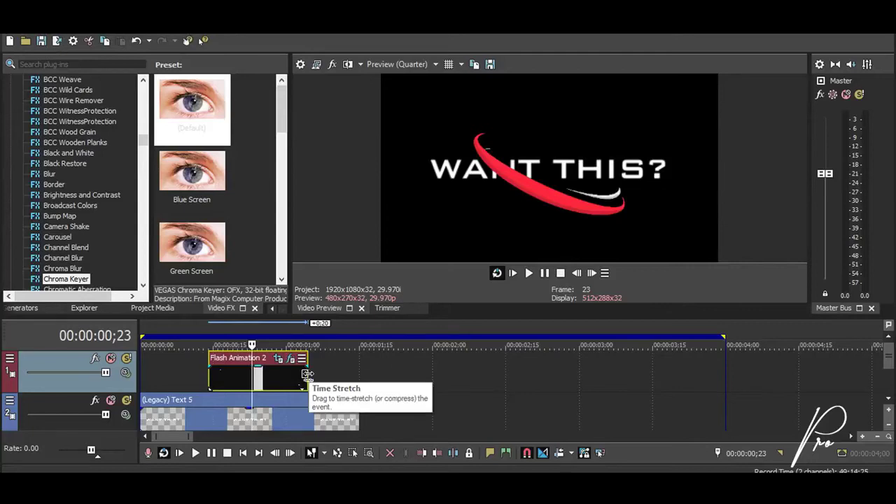
left_click_drag(306, 374, 289, 375)
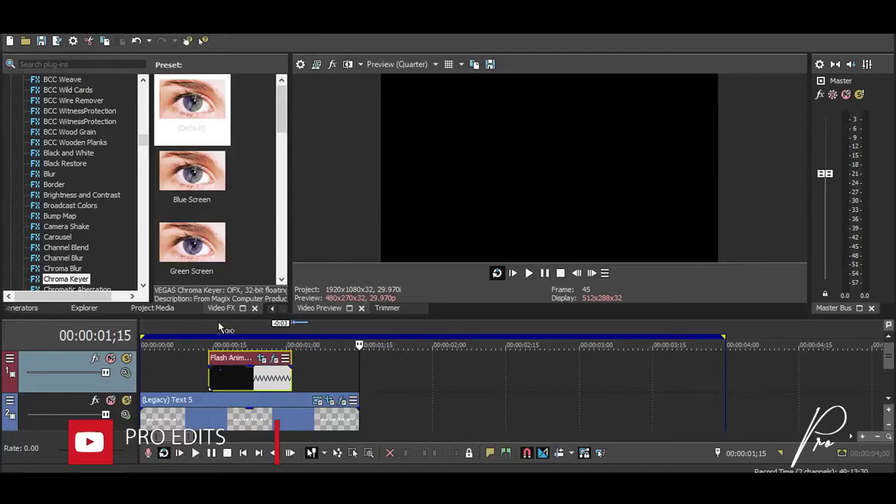
left_click(218, 321)
left_click(247, 324)
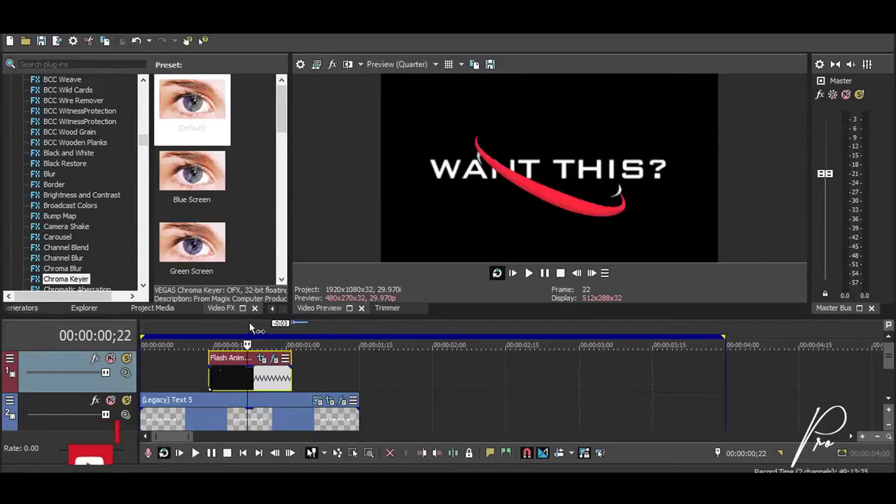
left_click(323, 329)
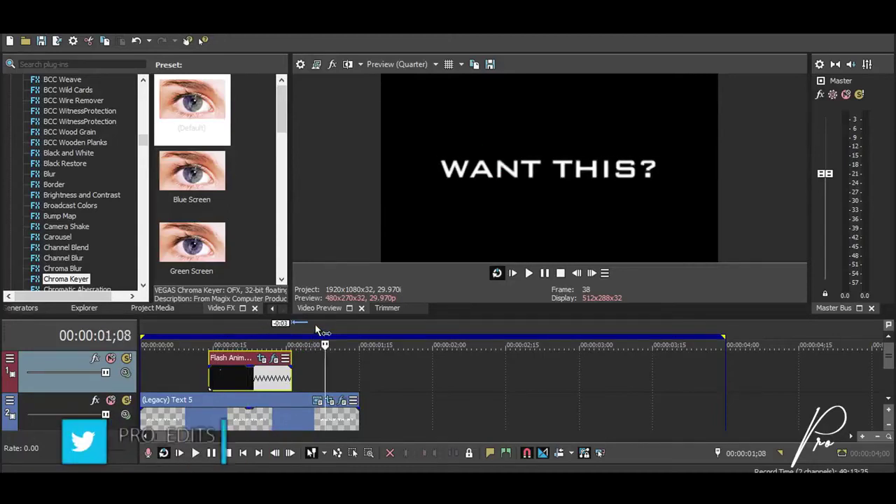
Step: Duplicate the text event at 00:00:01;16 as a new copy of the source media and change its text to "FOLLOW ME!"
right_click(251, 415)
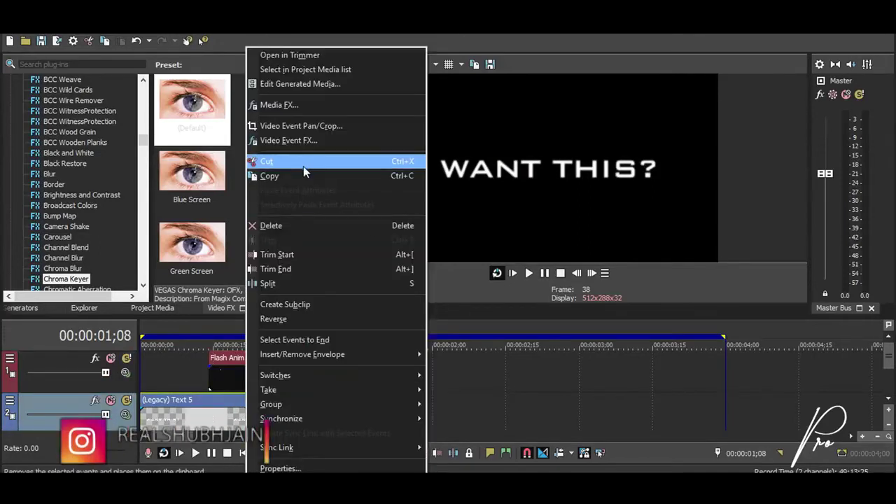
left_click(288, 176)
left_click(366, 417)
key("ctrl+v")
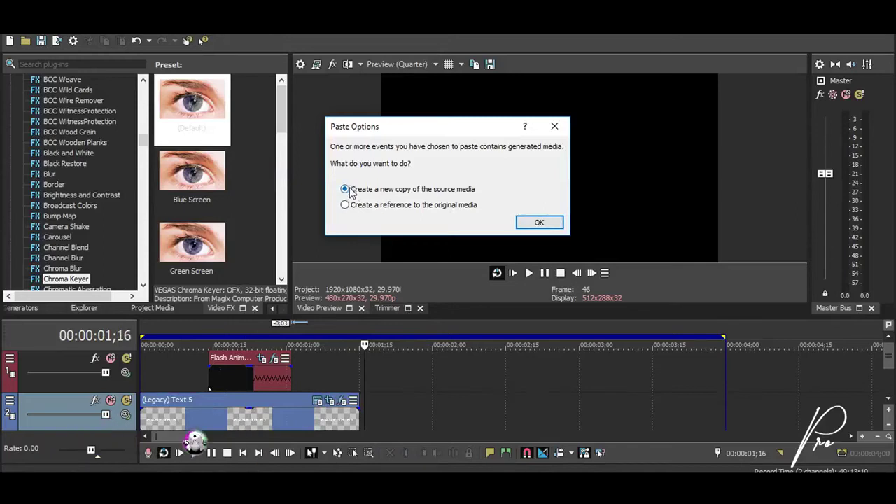
left_click(540, 222)
left_click_drag(39, 210, 392, 215)
type("FOLL")
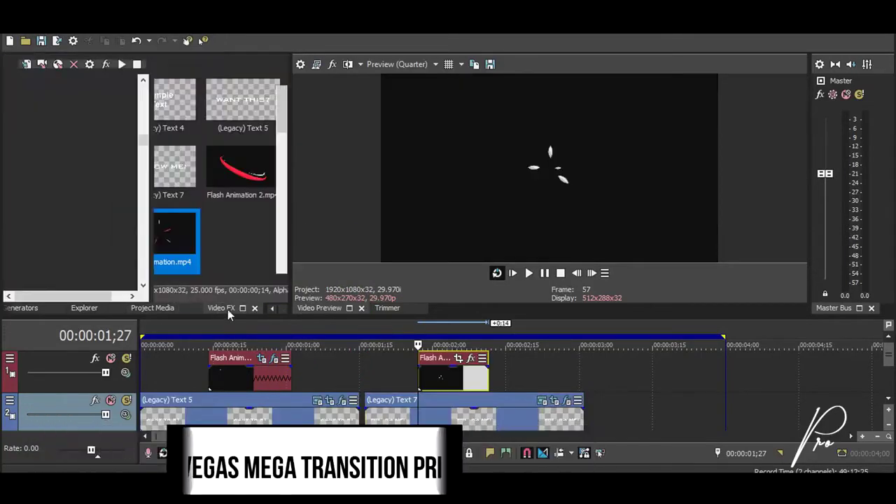
Step: Turn off the Loop switch for the flash animation event at 00:00:01;27
left_click(223, 308)
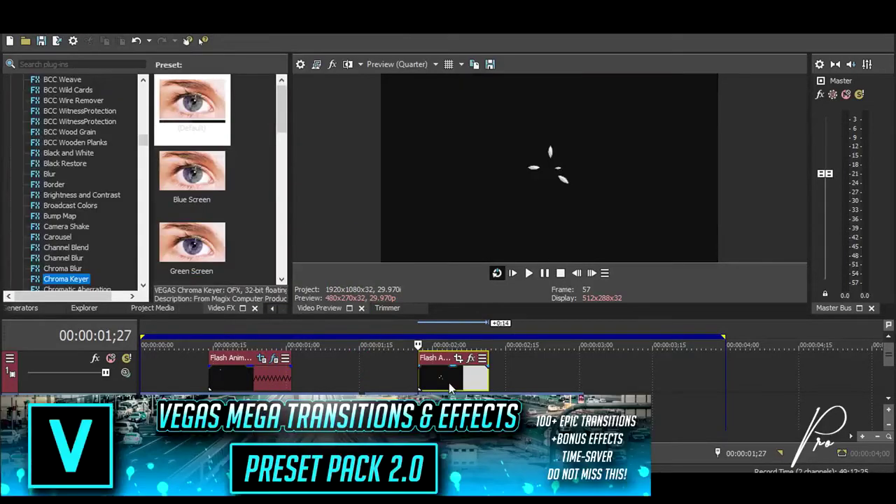
right_click(449, 382)
mouse_move(501, 362)
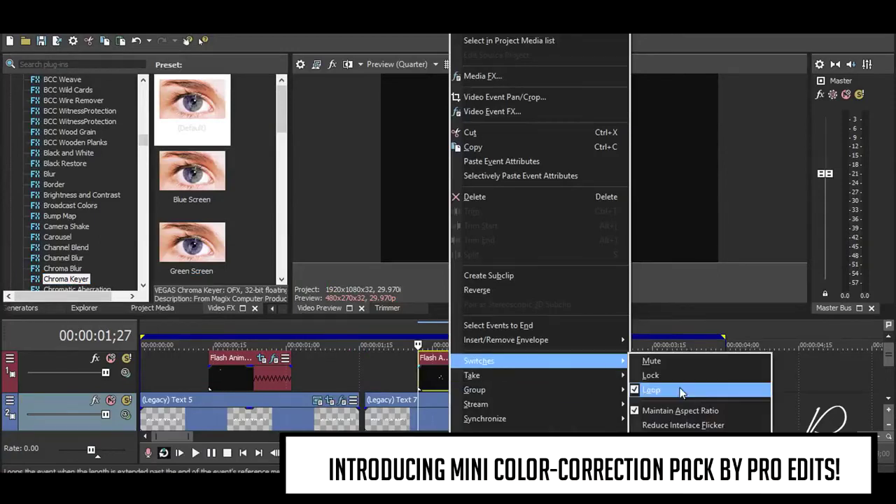
left_click(682, 392)
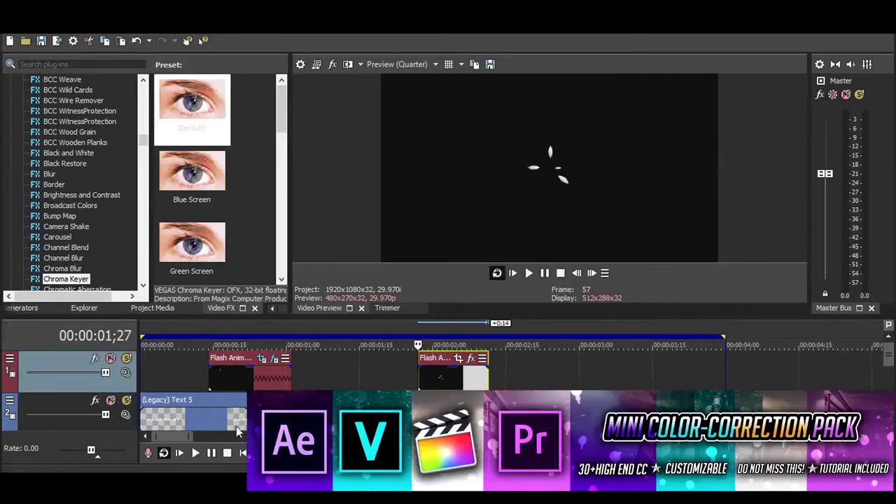
Step: Copy the first flash animation event and paste its event attributes onto the flash event at 00:00:01;27
right_click(255, 375)
left_click(370, 163)
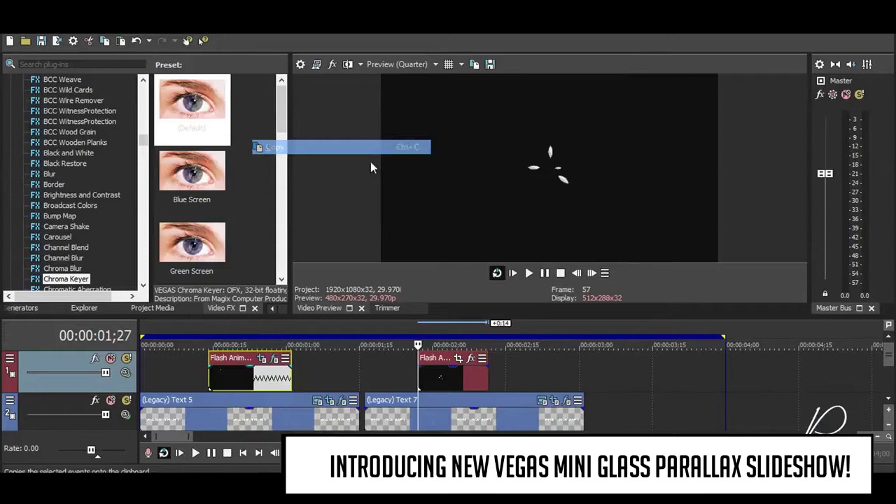
right_click(457, 376)
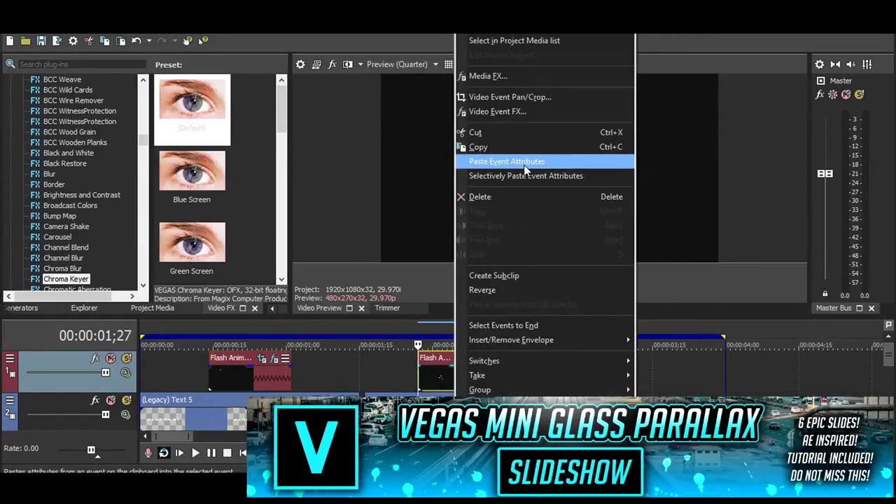
left_click(525, 168)
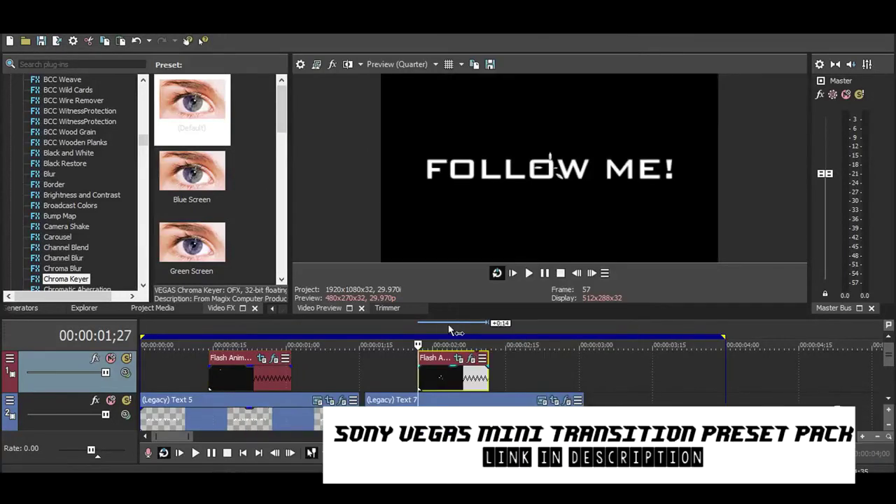
scroll(540, 368, "down", 3)
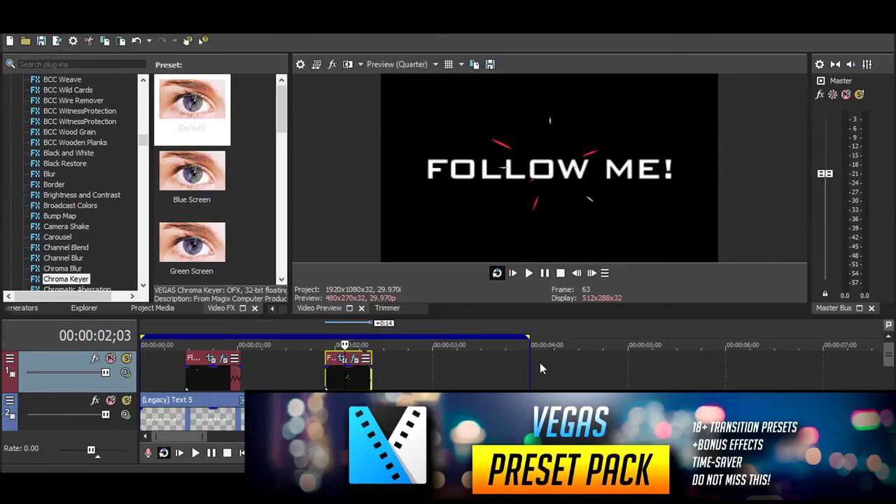